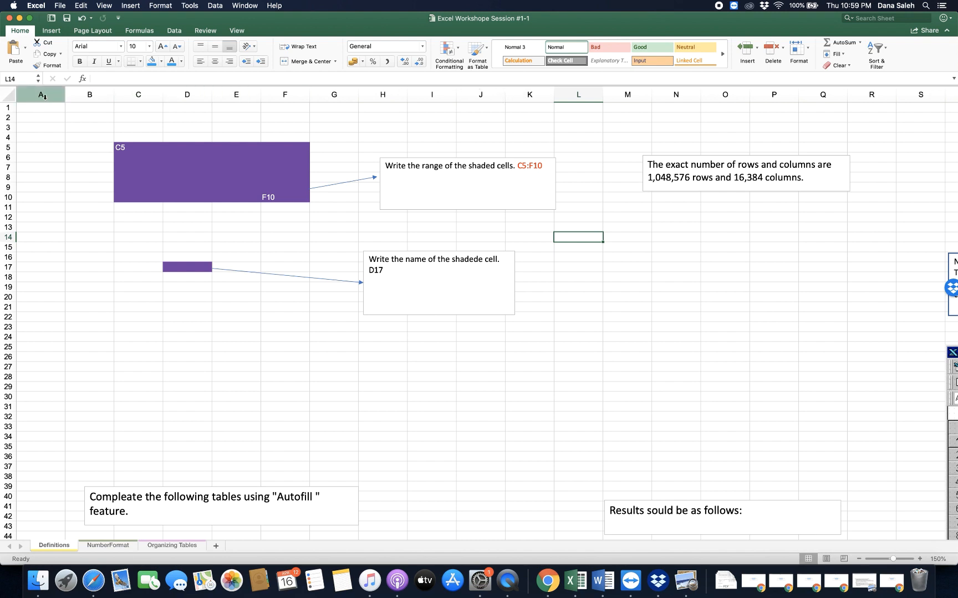
- Jump to the last column of row 1 and back to the first column to view the sheet's width
{"action": "key", "text": "super+Up"}
{"action": "key", "text": "super+Right"}
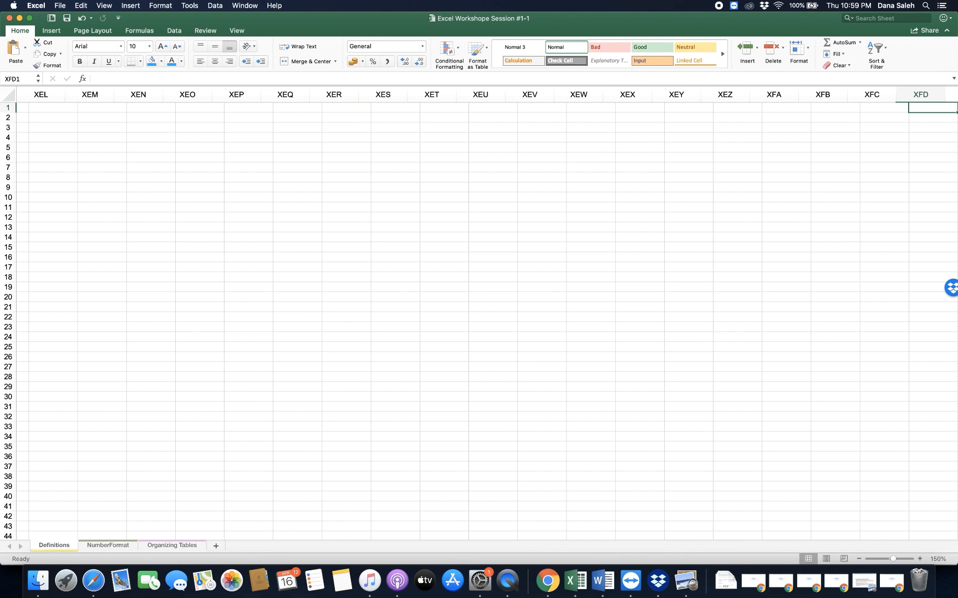
{"action": "key", "text": "super+Left"}
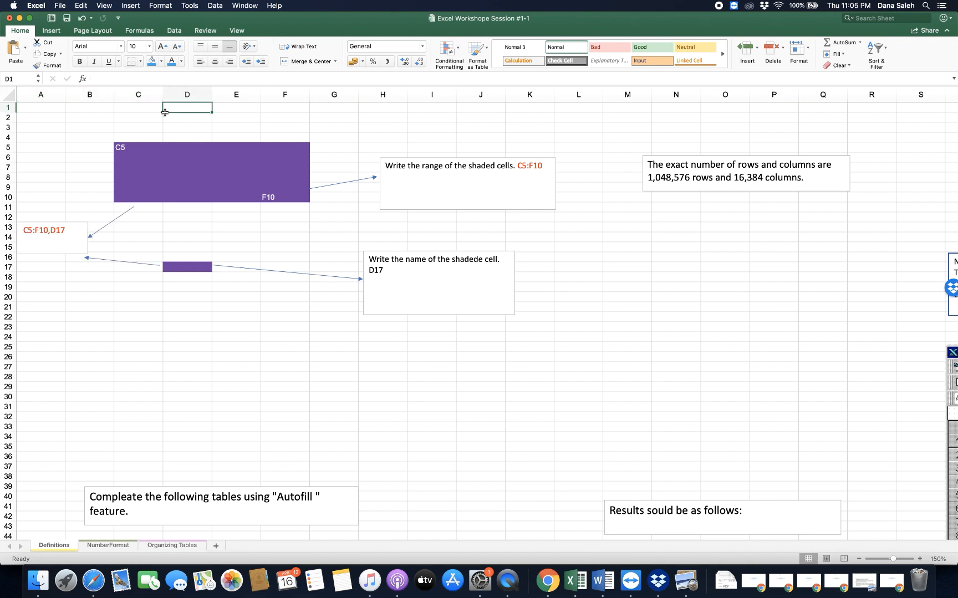
- Select several single cells above the purple range, including H3, B2, A4 and E4, to view their cell references
{"action": "left_click", "coordinate": [277, 127]}
{"action": "left_click", "coordinate": [359, 132]}
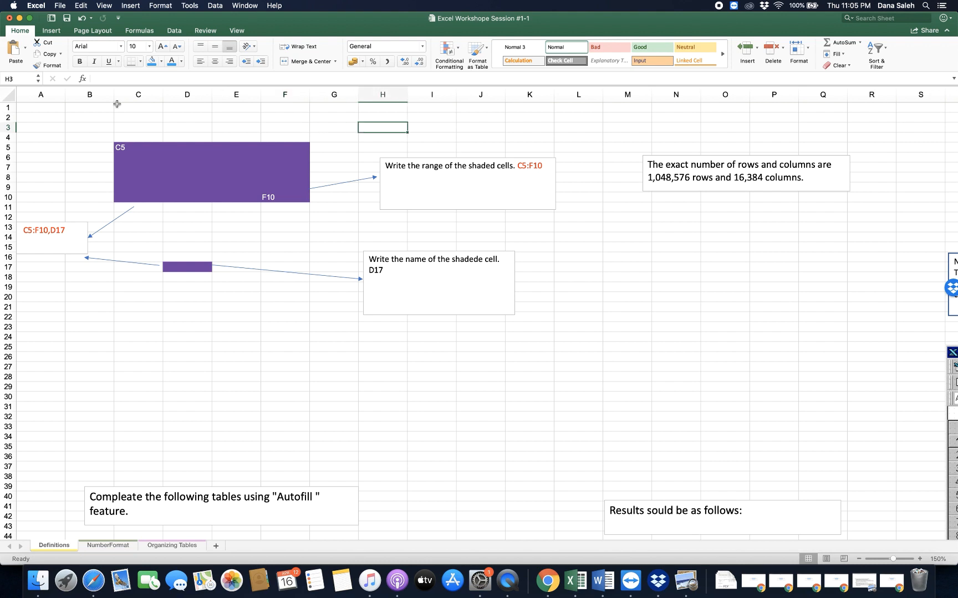
{"action": "left_click", "coordinate": [99, 115]}
{"action": "left_click", "coordinate": [63, 137]}
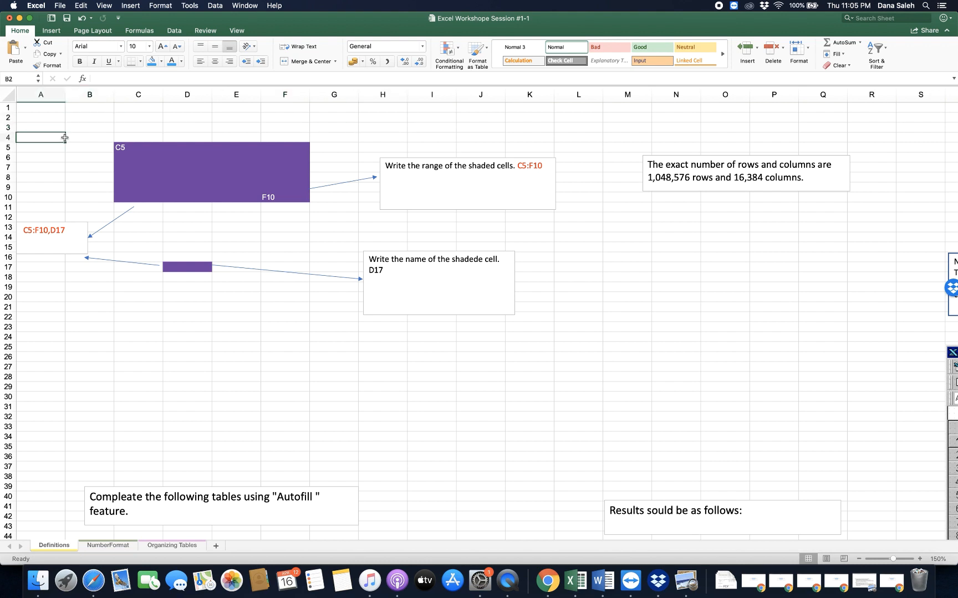
{"action": "left_click", "coordinate": [99, 115]}
{"action": "left_click", "coordinate": [226, 137]}
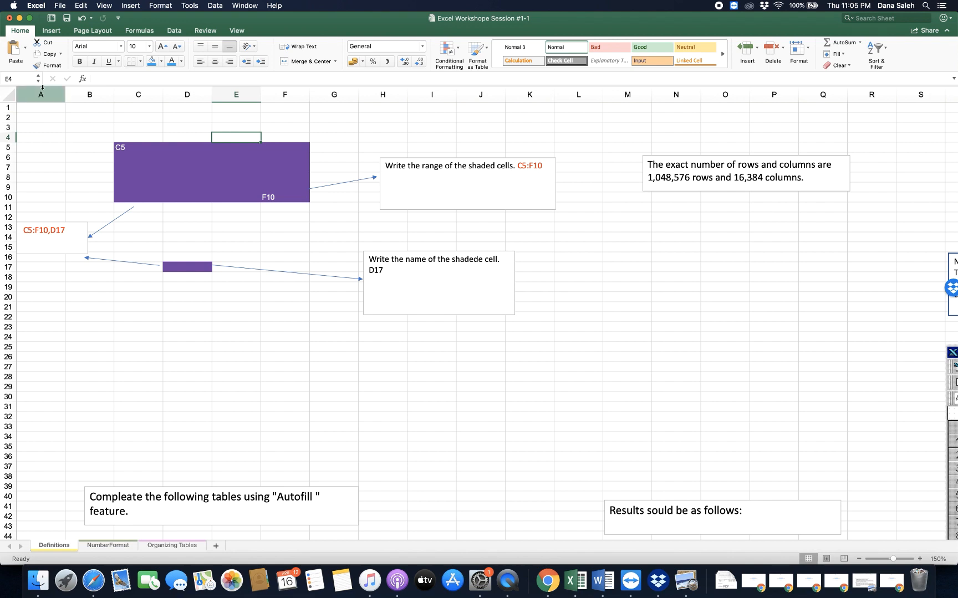
- Select the whole of row 1, the whole of column A, and the single cells B2 and D17 to examine their names
{"action": "left_click", "coordinate": [6, 108]}
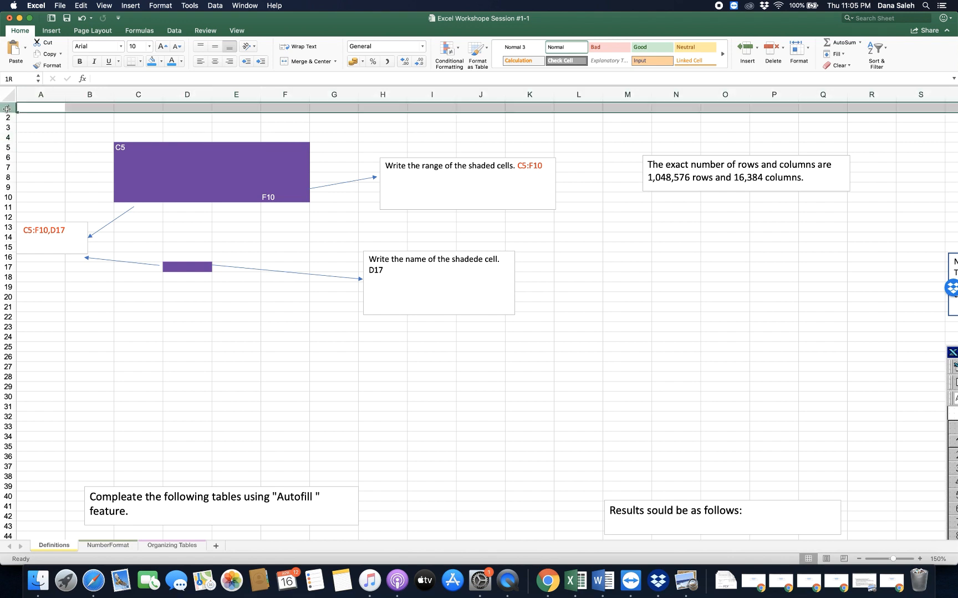
{"action": "left_click", "coordinate": [43, 96]}
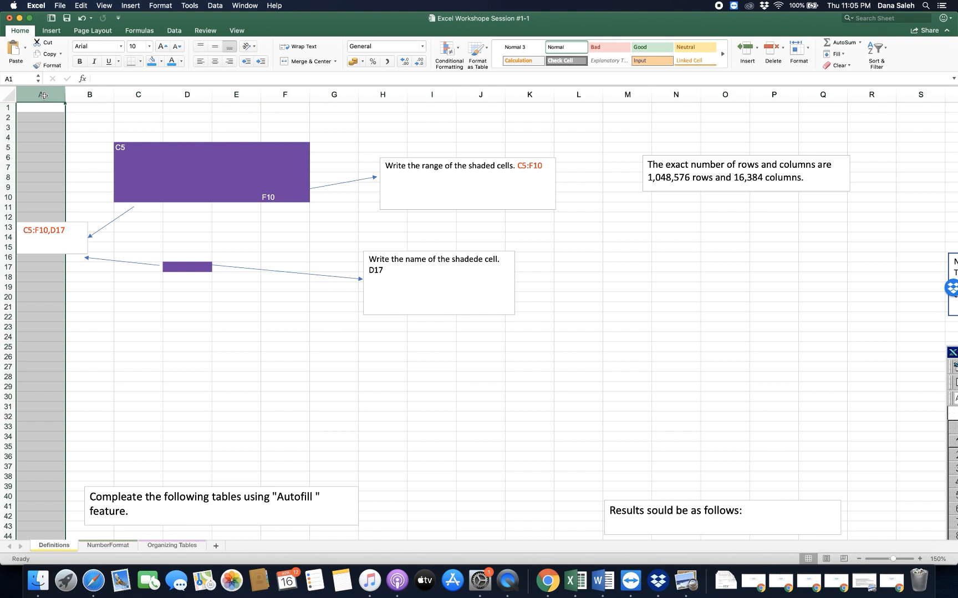
{"action": "left_click", "coordinate": [87, 121]}
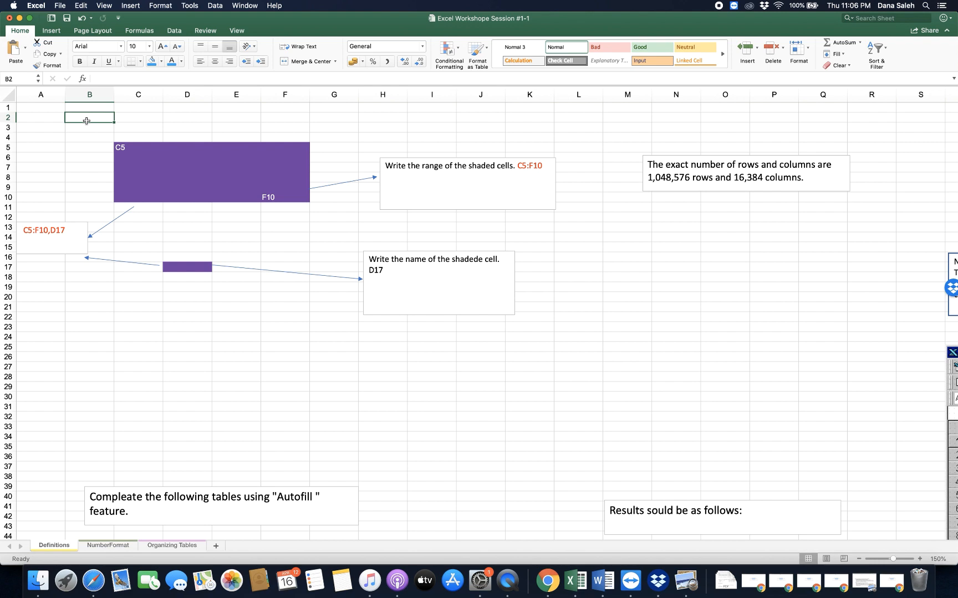
{"action": "left_click", "coordinate": [199, 262]}
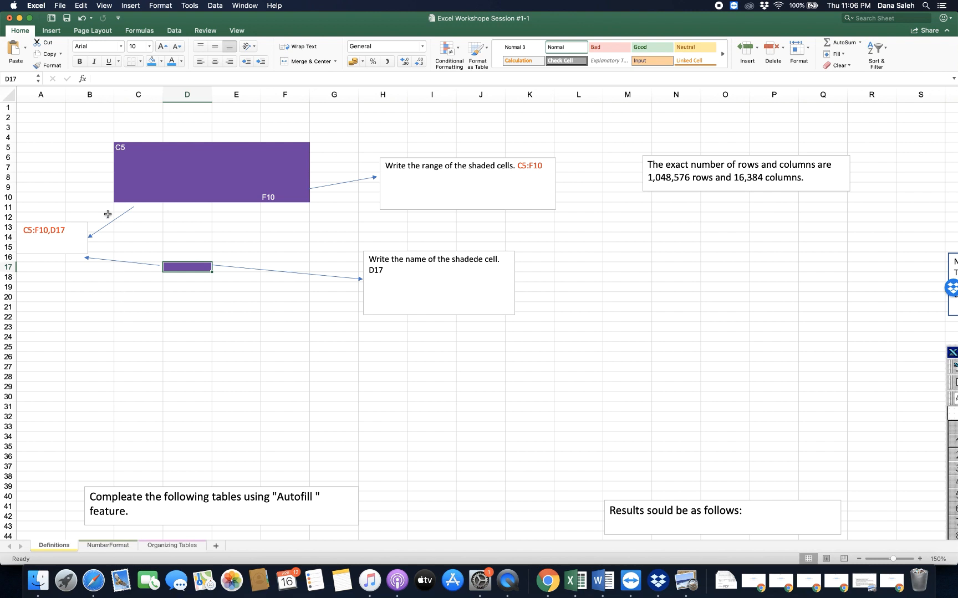
{"action": "left_click", "coordinate": [84, 119]}
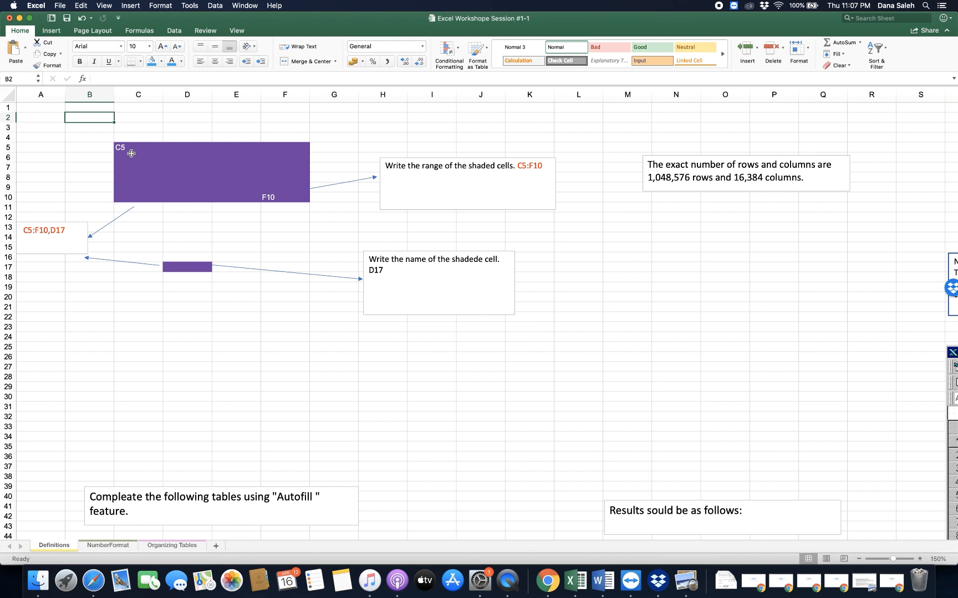
- Examine the purple range's corner cells C5 and F10 and highlight the range reference in the adjacent text box
{"action": "left_click", "coordinate": [132, 154]}
{"action": "left_click", "coordinate": [131, 147]}
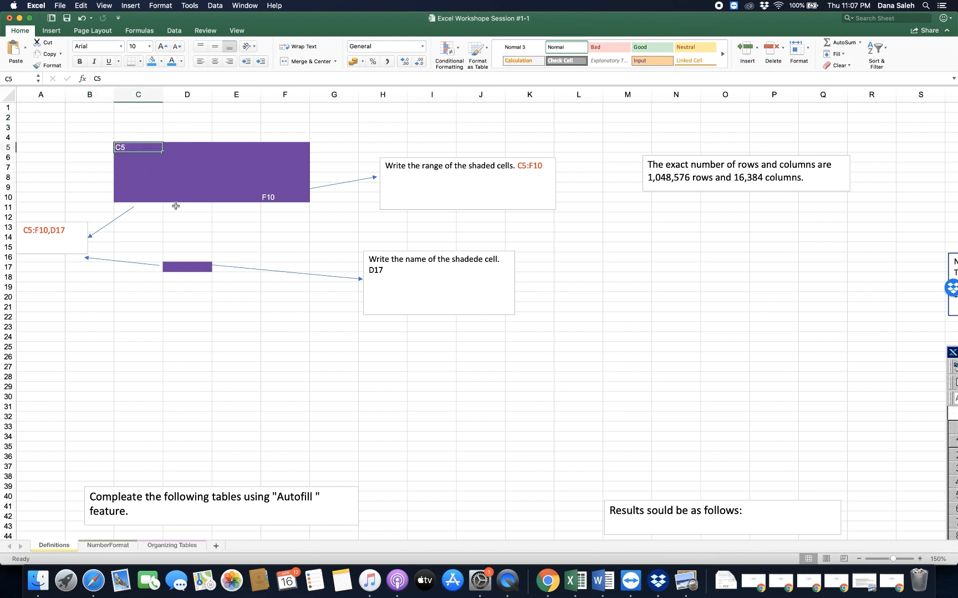
{"action": "left_click", "coordinate": [168, 188]}
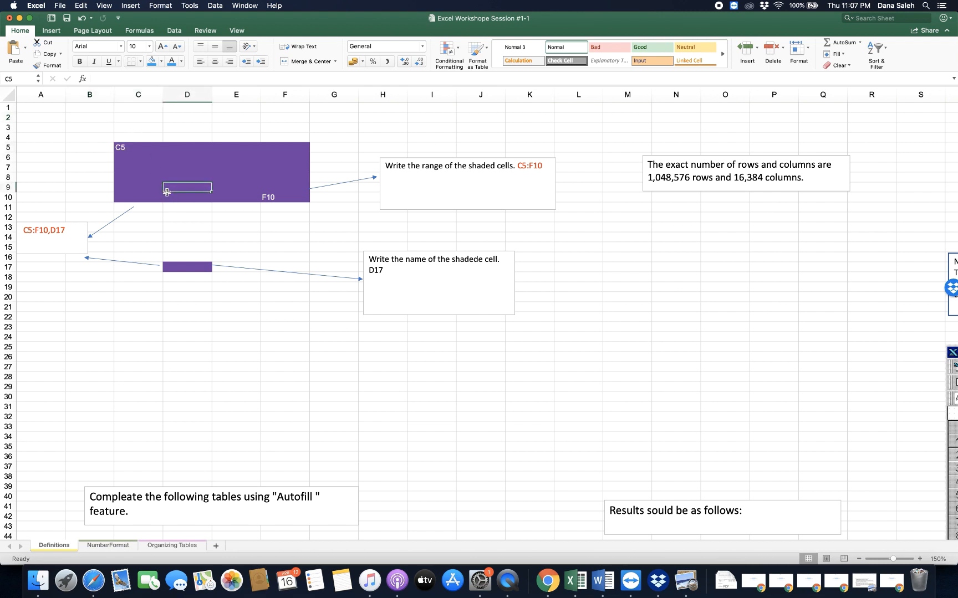
{"action": "left_click", "coordinate": [131, 146]}
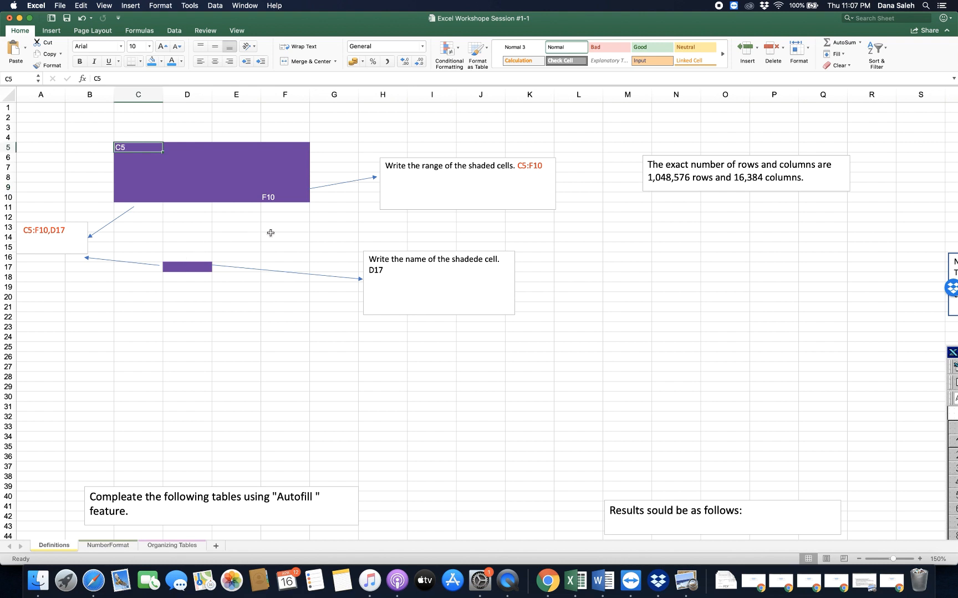
{"action": "left_click", "coordinate": [293, 193]}
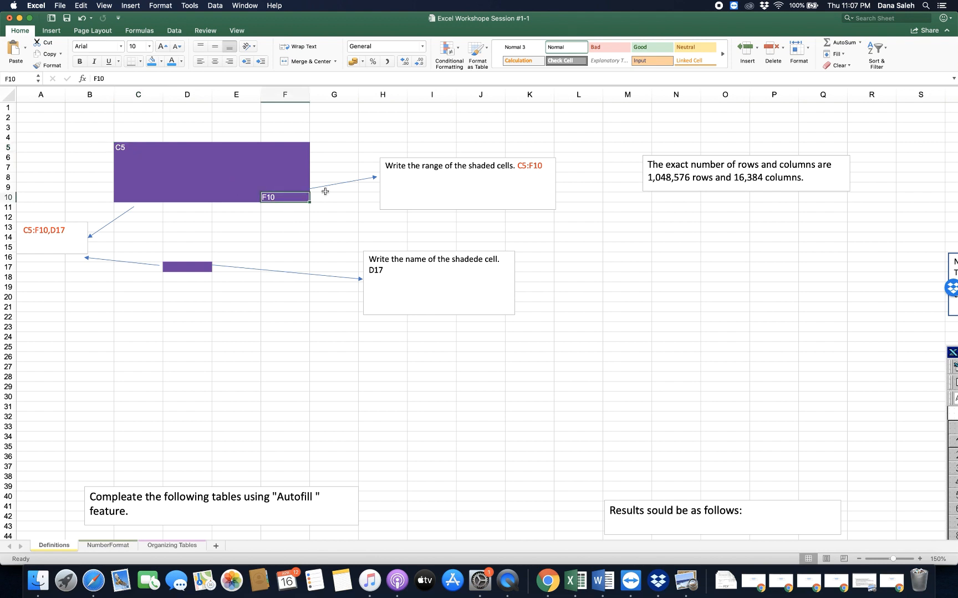
{"action": "left_click", "coordinate": [520, 165]}
{"action": "left_click_drag", "start_coordinate": [518, 166], "coordinate": [547, 166]}
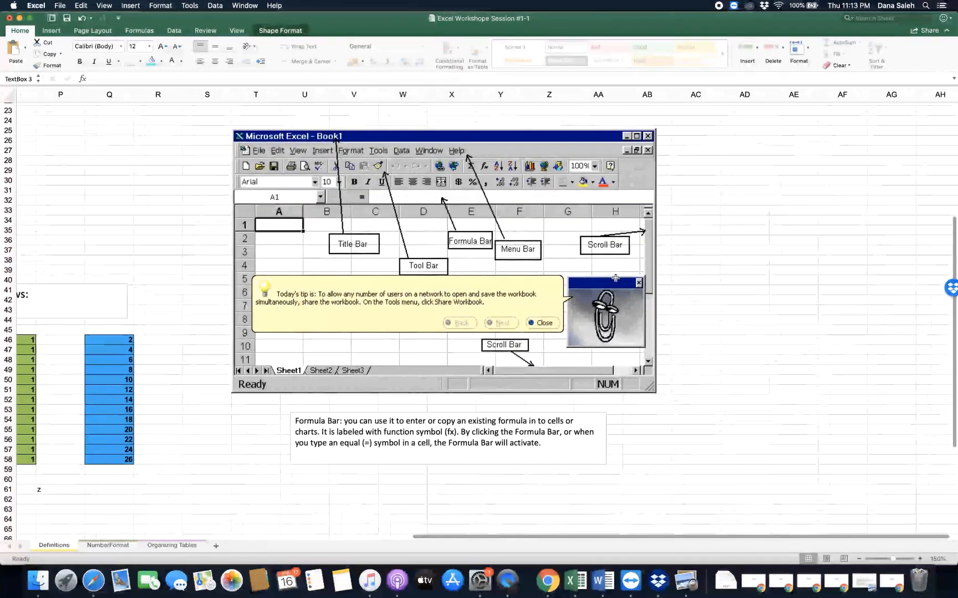
- Examine the Name Box and Formula Bar definitions and the labelled picture of the Excel window
{"action": "scroll", "coordinate": [615, 278], "scroll_direction": "up", "scroll_amount": 3}
{"action": "scroll", "coordinate": [615, 278], "scroll_direction": "right", "scroll_amount": 1}
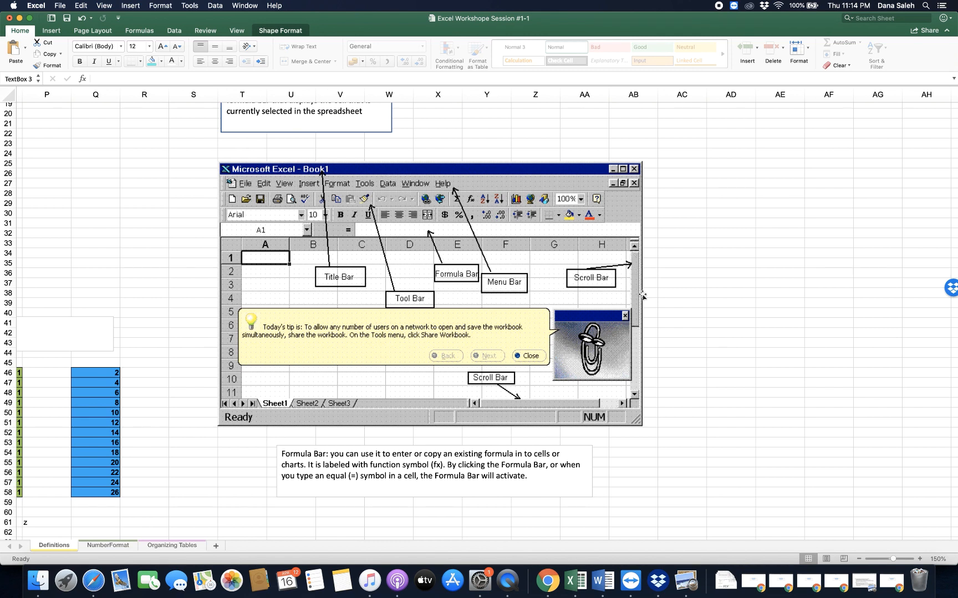
{"action": "left_click", "coordinate": [566, 397]}
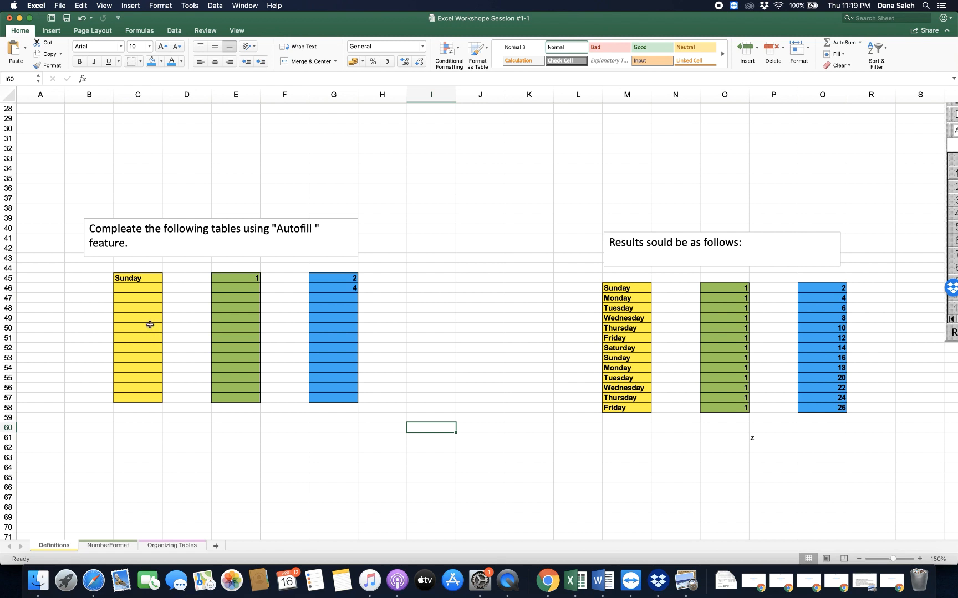
- Autofill the yellow column with weekdays from Sunday in C45 to C57, and the green column with 1 from E45 to E57
{"action": "left_click", "coordinate": [140, 275]}
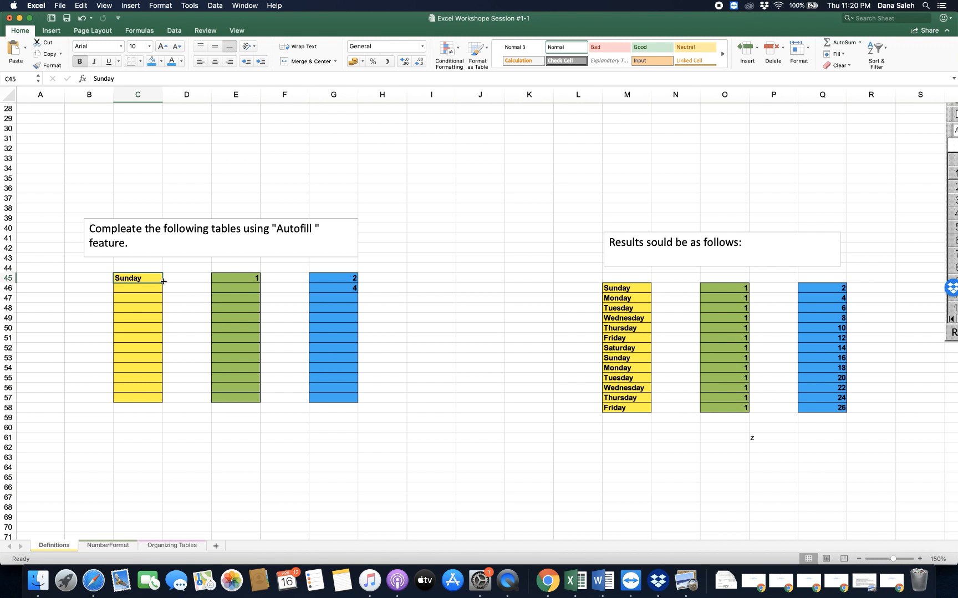
{"action": "left_click_drag", "start_coordinate": [163, 281], "coordinate": [146, 402]}
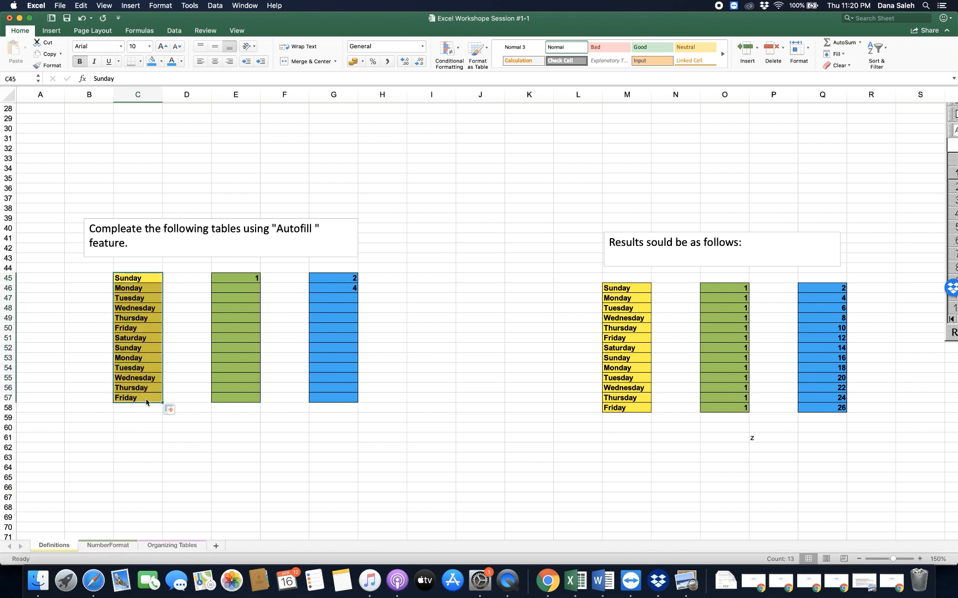
{"action": "left_click", "coordinate": [233, 278]}
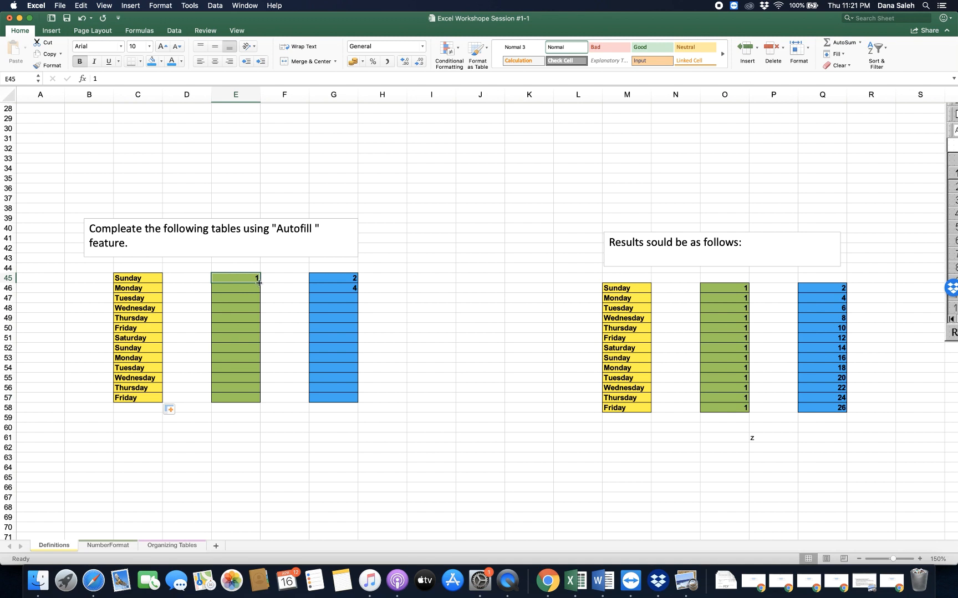
{"action": "left_click_drag", "start_coordinate": [258, 282], "coordinate": [258, 400]}
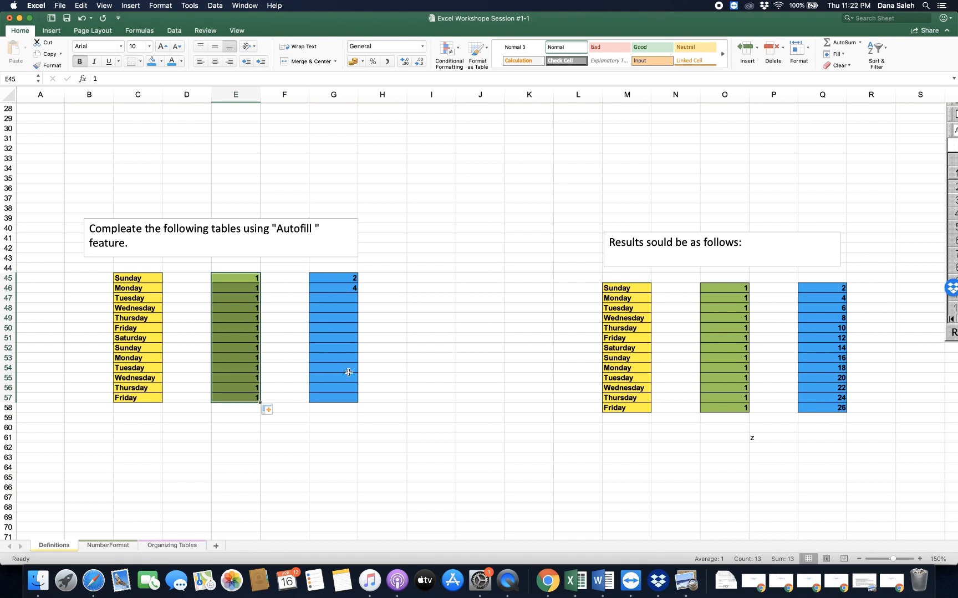
- Autofill the blue column from the starting values 2 and 4 in G45:G46 down to G57
{"action": "left_click", "coordinate": [351, 276]}
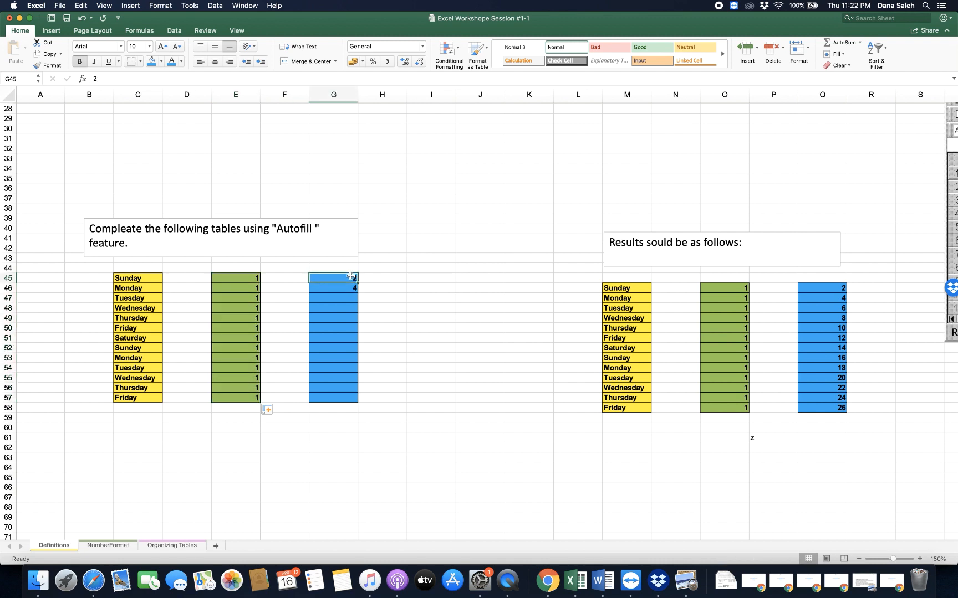
{"action": "left_click", "coordinate": [345, 286]}
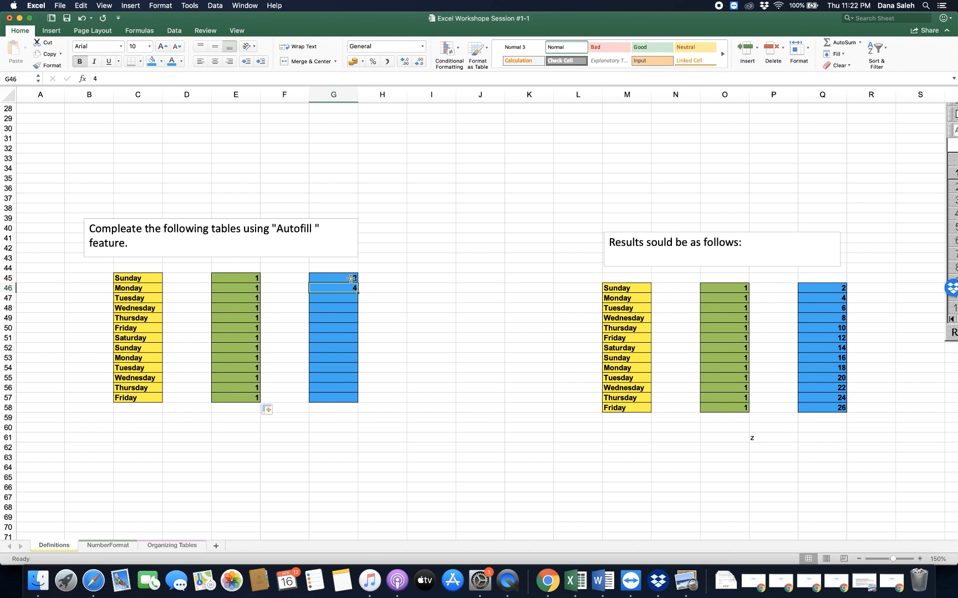
{"action": "left_click", "coordinate": [350, 279]}
{"action": "left_click_drag", "start_coordinate": [354, 277], "coordinate": [353, 286]}
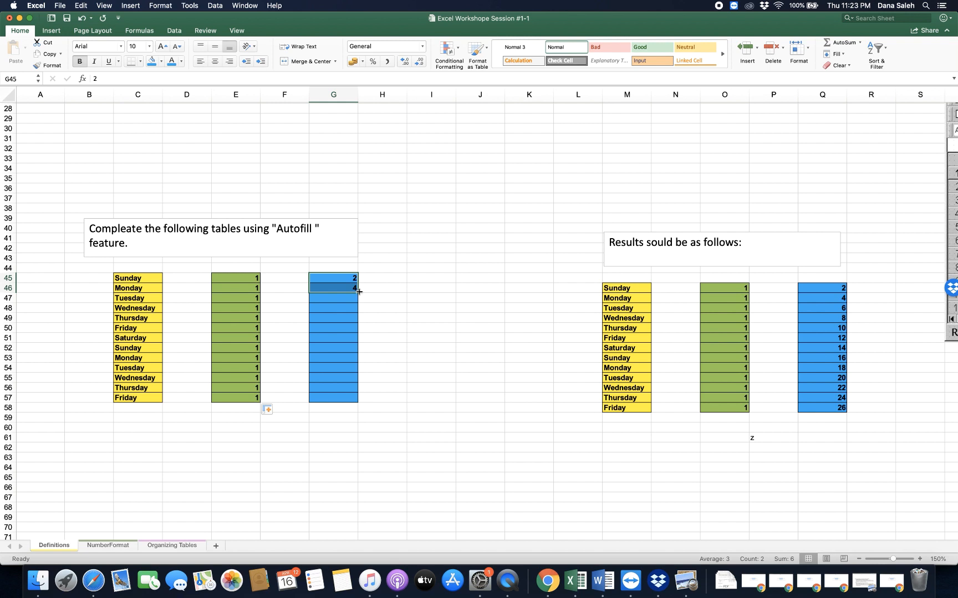
{"action": "left_click_drag", "start_coordinate": [359, 291], "coordinate": [358, 290]}
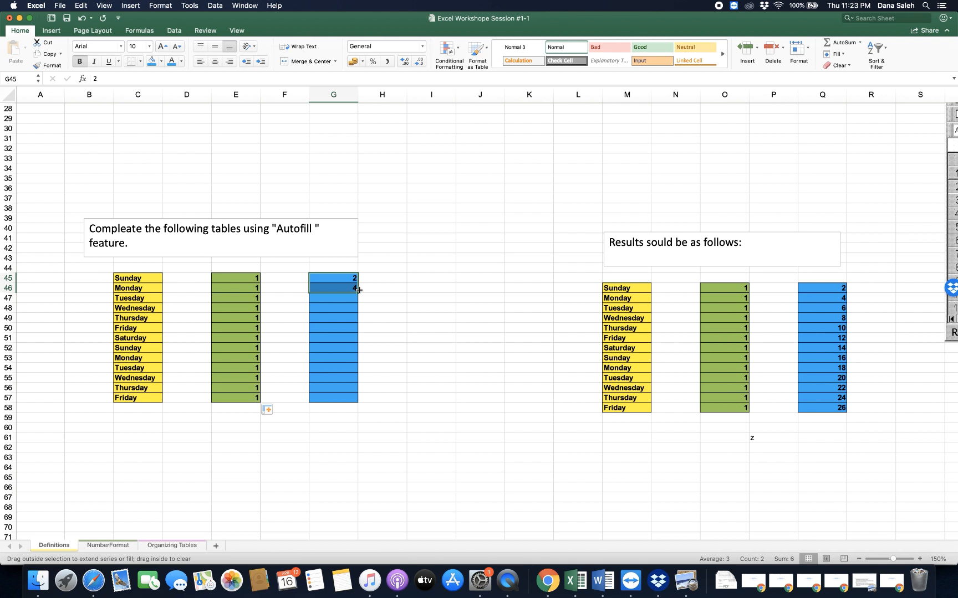
{"action": "left_click_drag", "start_coordinate": [358, 290], "coordinate": [353, 400]}
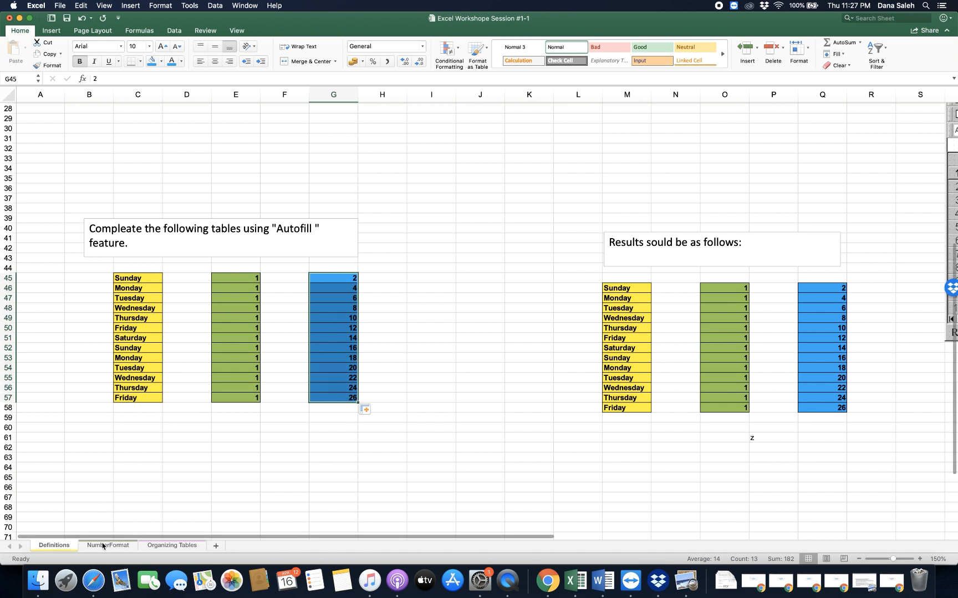
- On the NumberFormat sheet, autofill the value 1 from A23 across to H23
{"action": "left_click", "coordinate": [100, 547]}
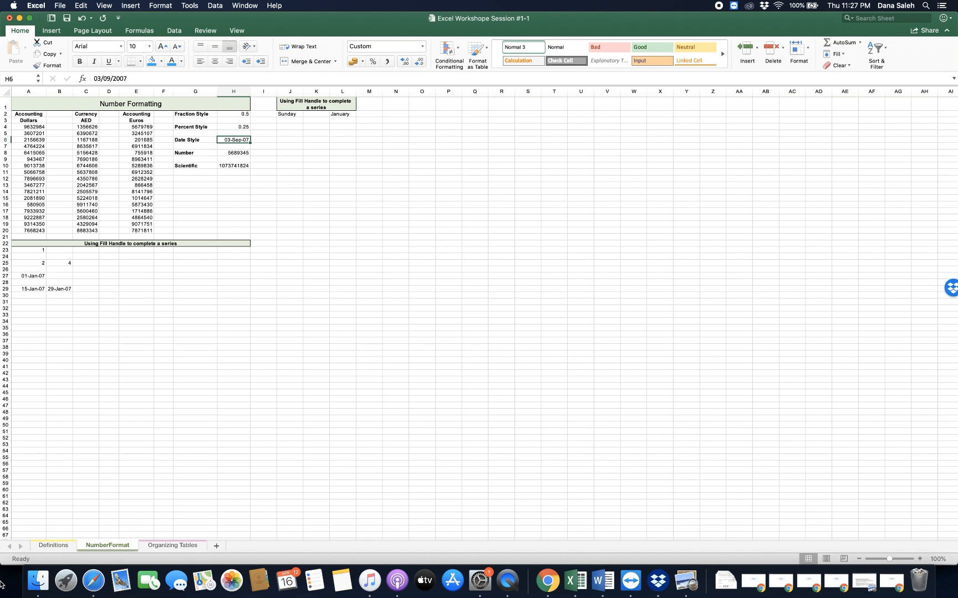
{"action": "left_click", "coordinate": [40, 252]}
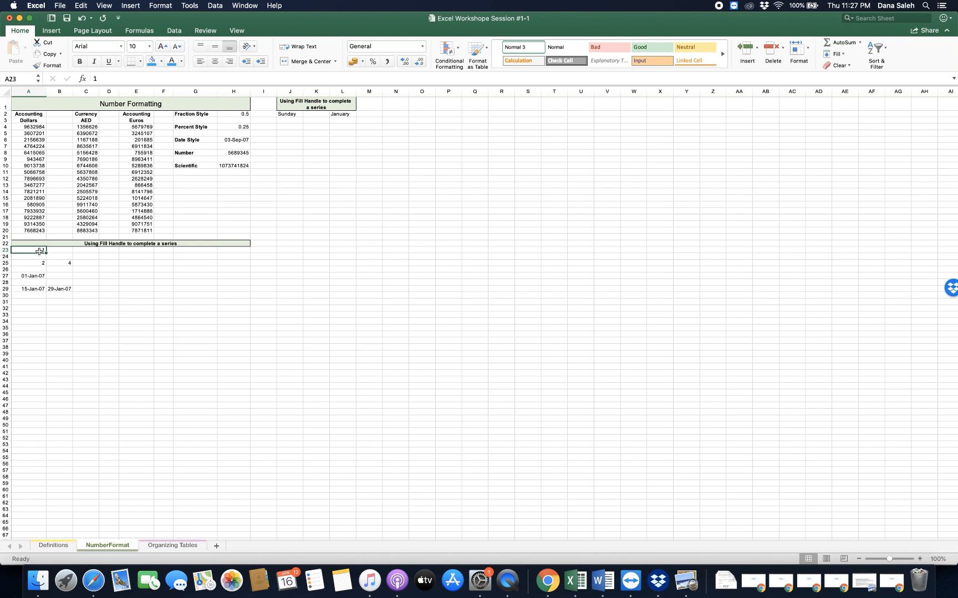
{"action": "left_click_drag", "start_coordinate": [46, 254], "coordinate": [243, 252]}
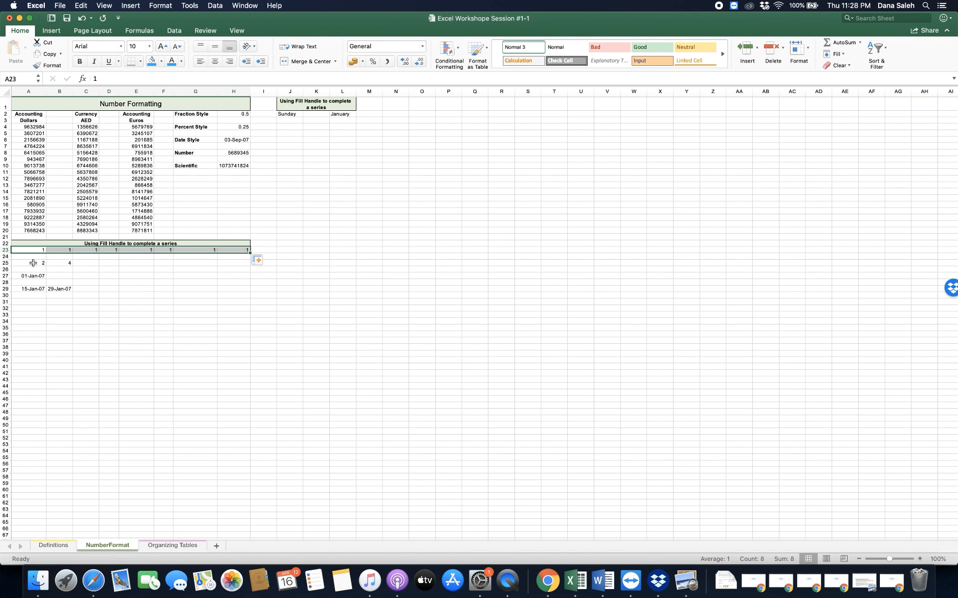
- Extend the number series 2, 4 in A25:B25 across to H25 with the fill handle
{"action": "left_click_drag", "start_coordinate": [33, 263], "coordinate": [63, 264]}
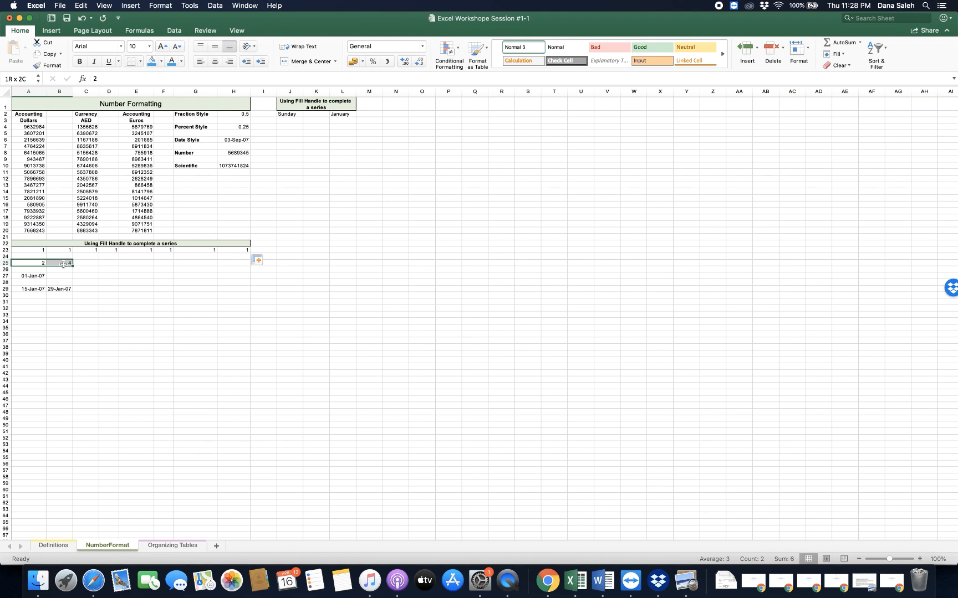
{"action": "left_click_drag", "start_coordinate": [63, 265], "coordinate": [63, 265]}
{"action": "left_click_drag", "start_coordinate": [74, 266], "coordinate": [74, 266]}
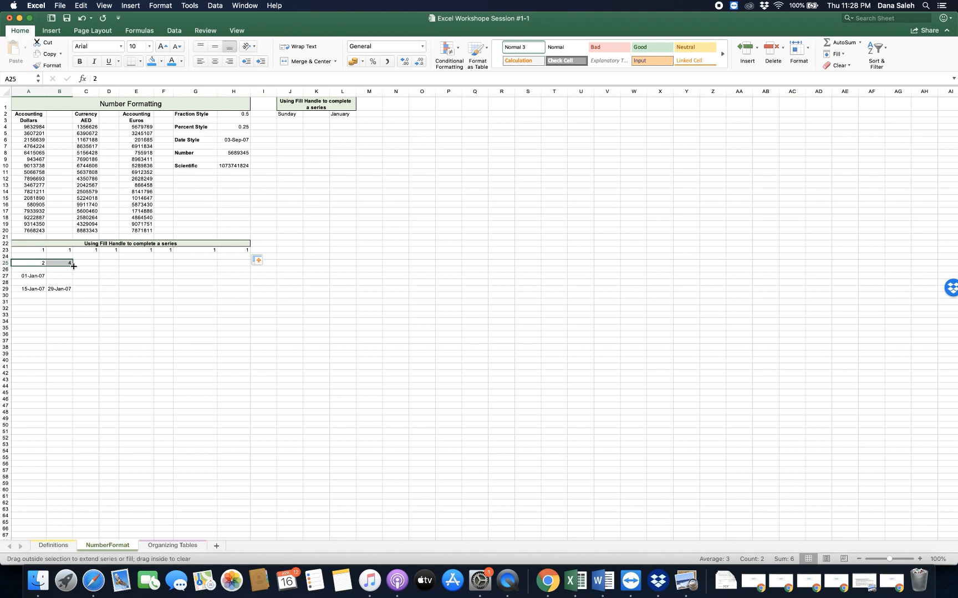
{"action": "left_click_drag", "start_coordinate": [74, 266], "coordinate": [254, 273]}
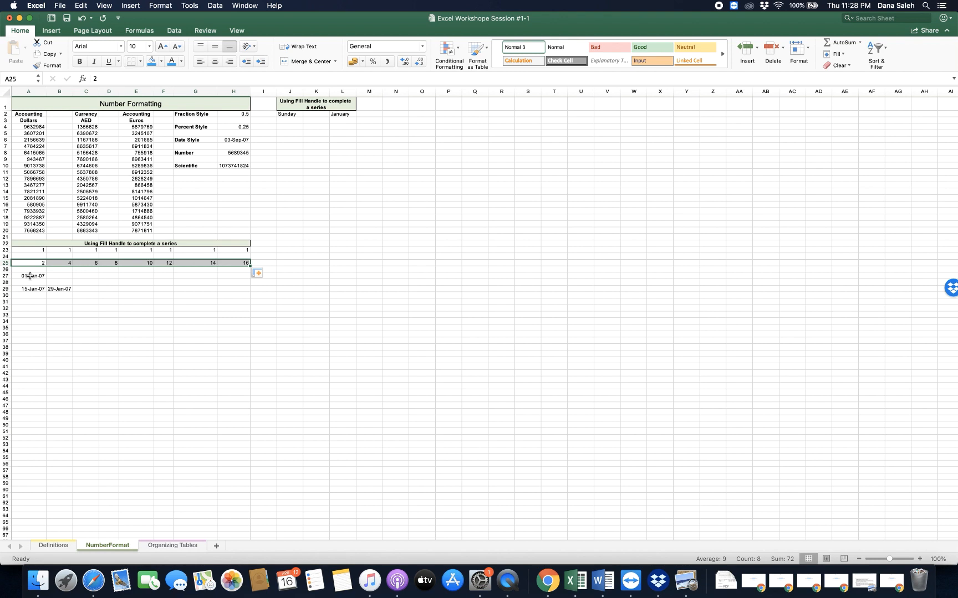
- Autofill the dates from 01-Jan-07 in A27 across to H27, and select cell D27
{"action": "left_click", "coordinate": [30, 276]}
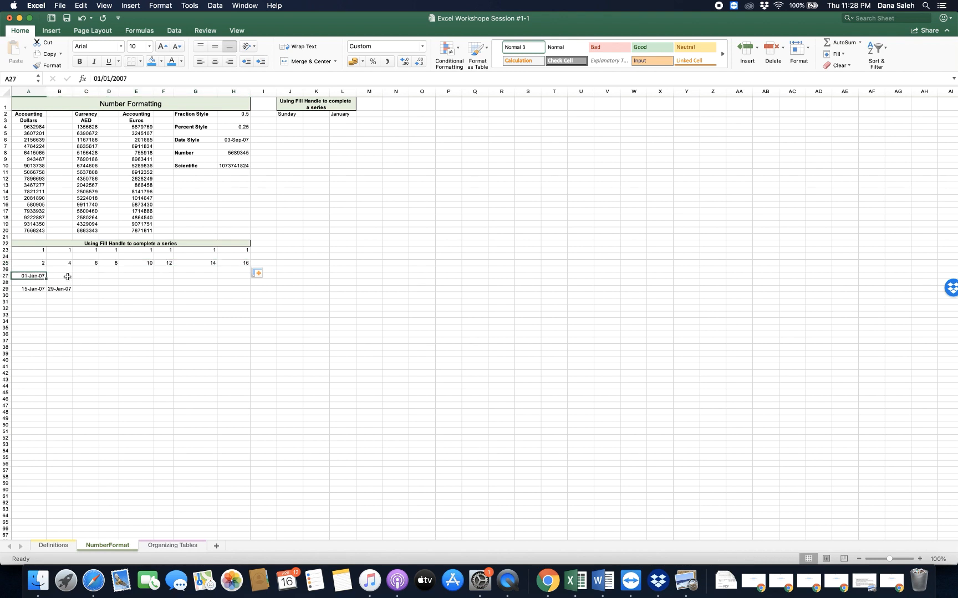
{"action": "left_click_drag", "start_coordinate": [45, 279], "coordinate": [251, 278]}
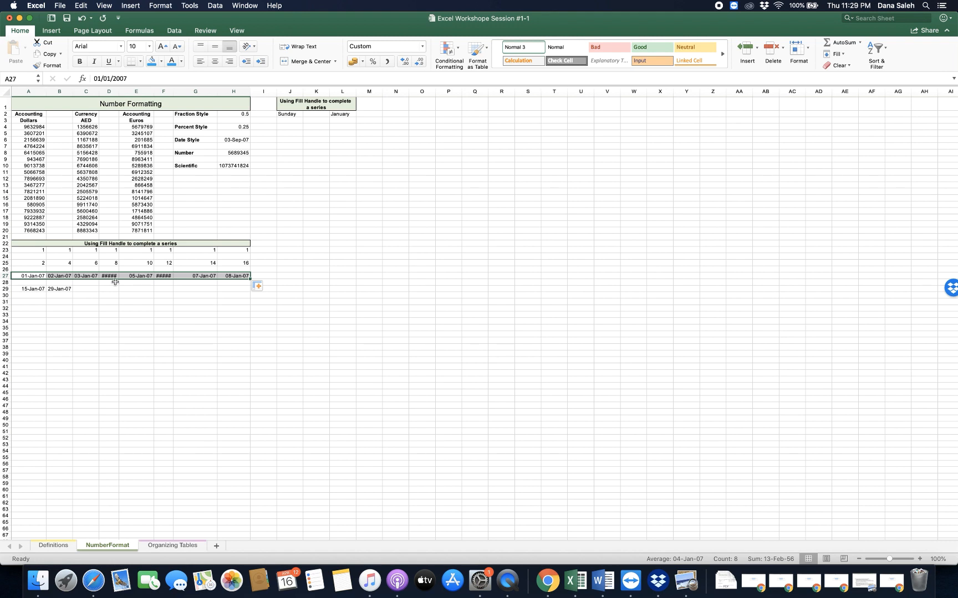
{"action": "left_click", "coordinate": [113, 276]}
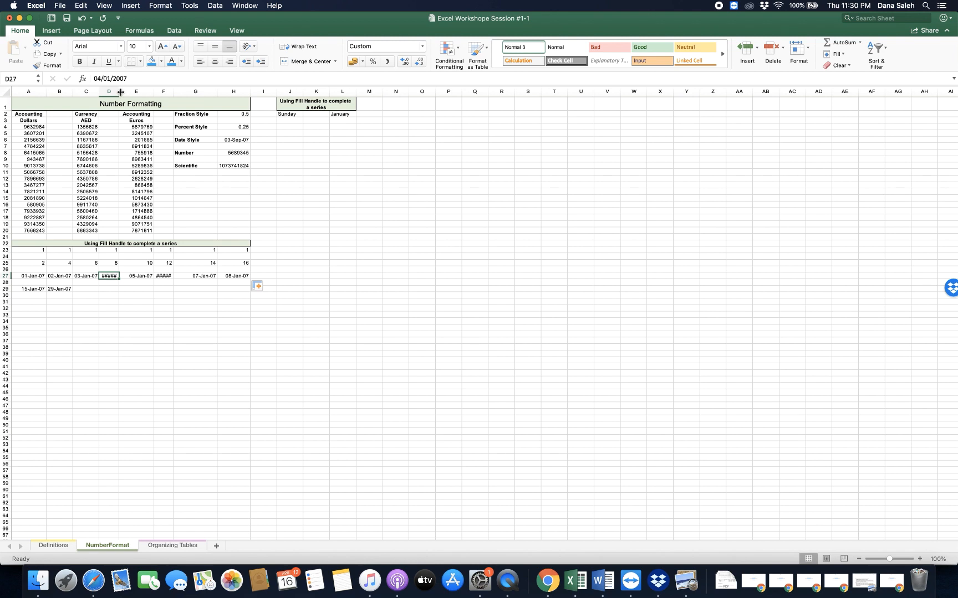
- Widen column D well beyond its date and autofit column F so the dates in row 27 display in full
{"action": "double_click", "coordinate": [120, 92]}
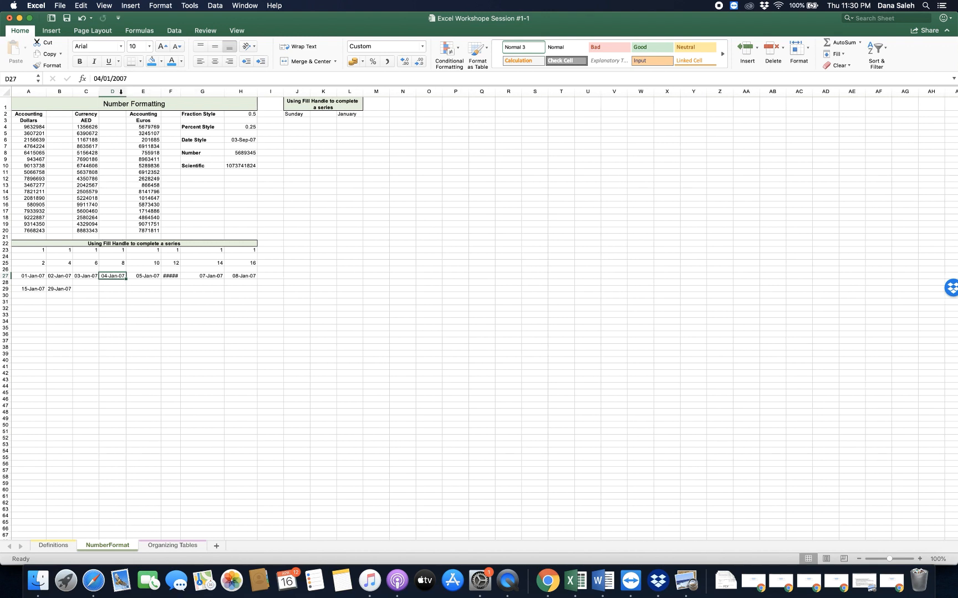
{"action": "key", "text": "super+z"}
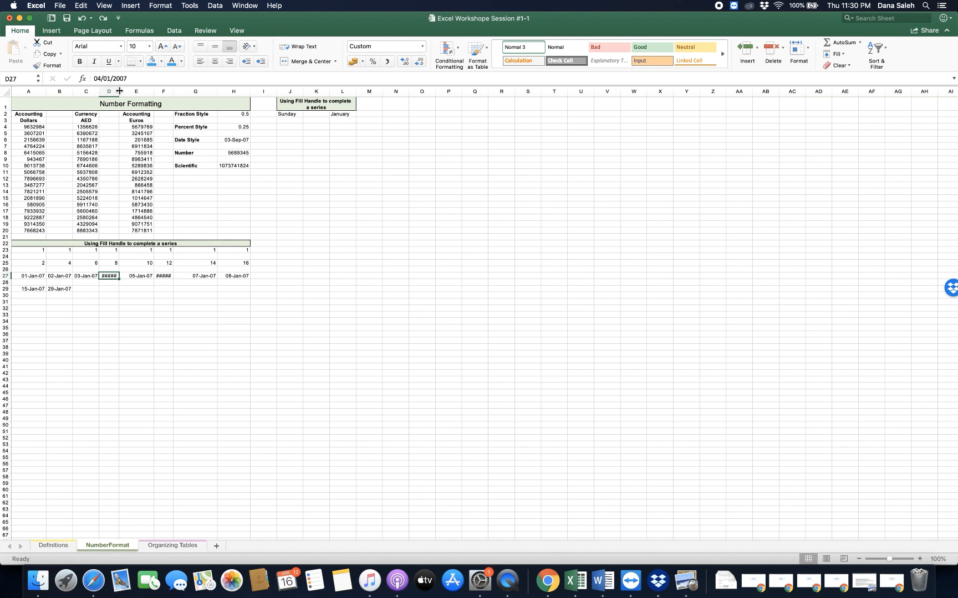
{"action": "left_click_drag", "start_coordinate": [119, 91], "coordinate": [164, 89]}
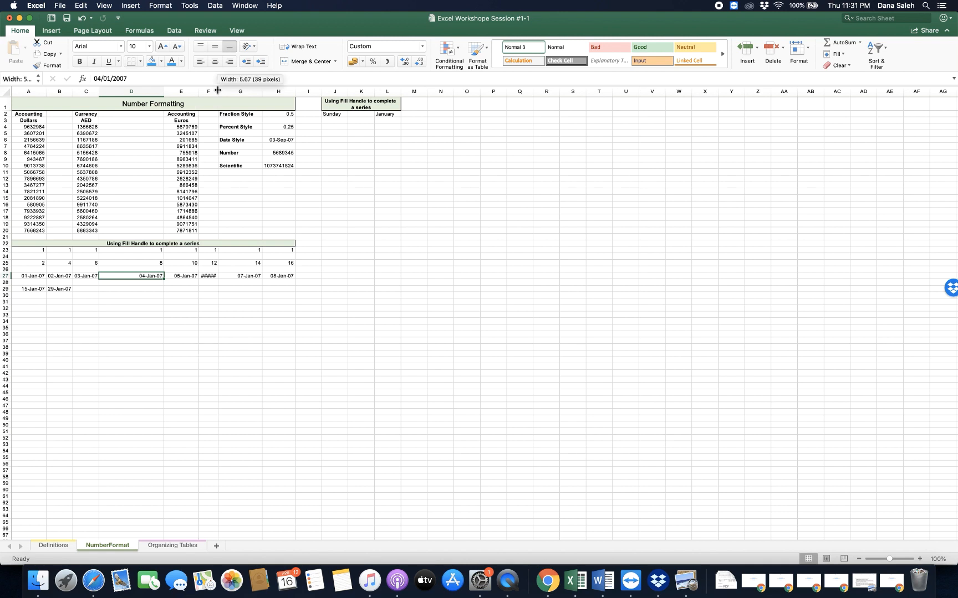
{"action": "double_click", "coordinate": [218, 91]}
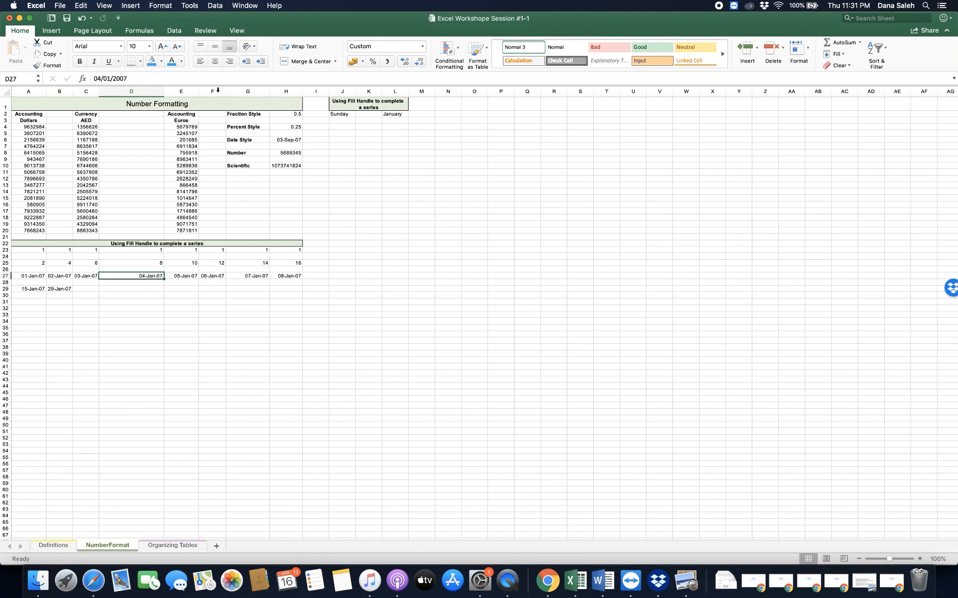
- Extend the date series 15-Jan-07, 29-Jan-07 in A29:B29 across to H29 with the fill handle
{"action": "left_click", "coordinate": [35, 288]}
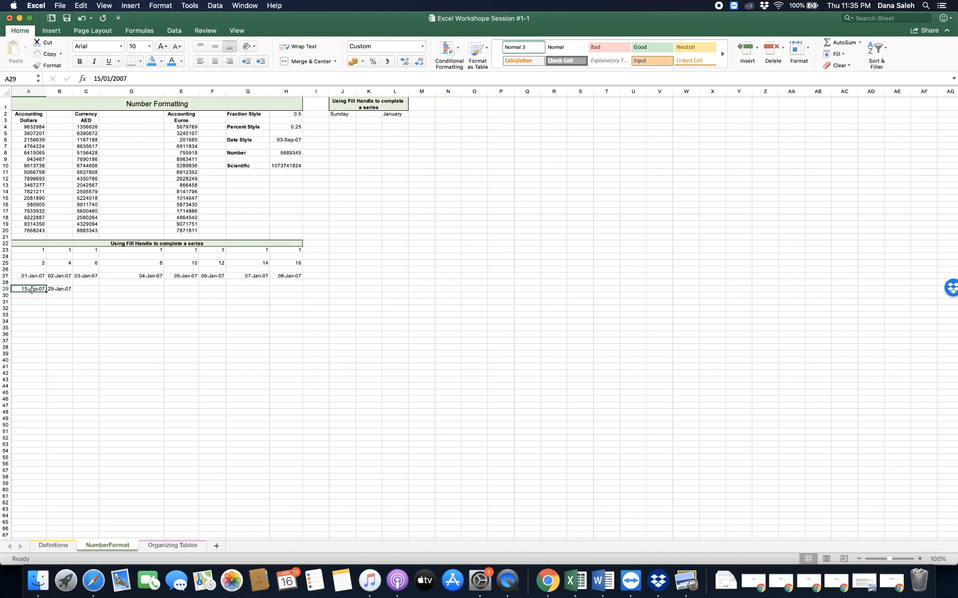
{"action": "left_click_drag", "start_coordinate": [31, 289], "coordinate": [70, 289]}
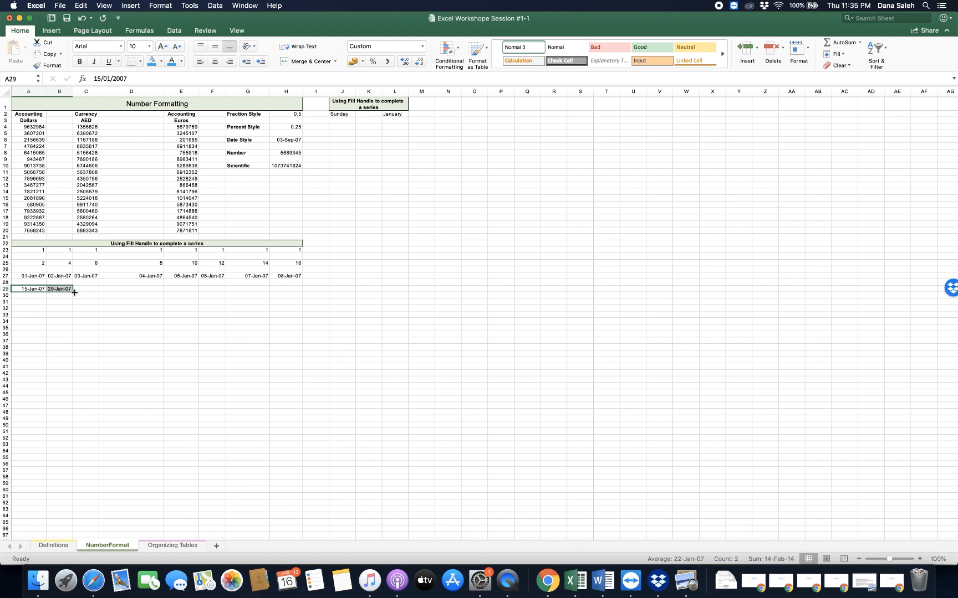
{"action": "left_click_drag", "start_coordinate": [74, 292], "coordinate": [294, 291]}
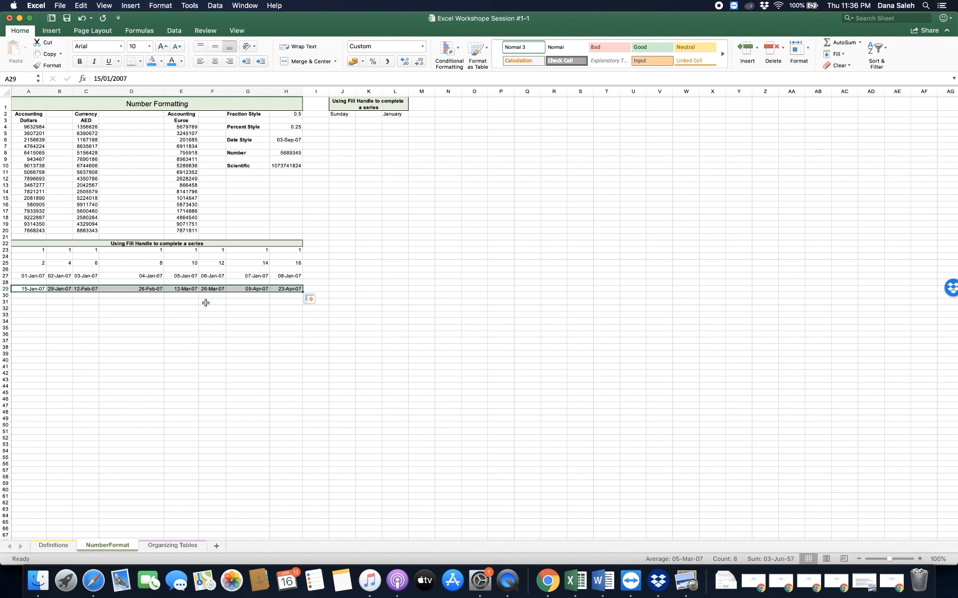
- Autofill the month names from January in L2 down to L22
{"action": "left_click", "coordinate": [393, 114]}
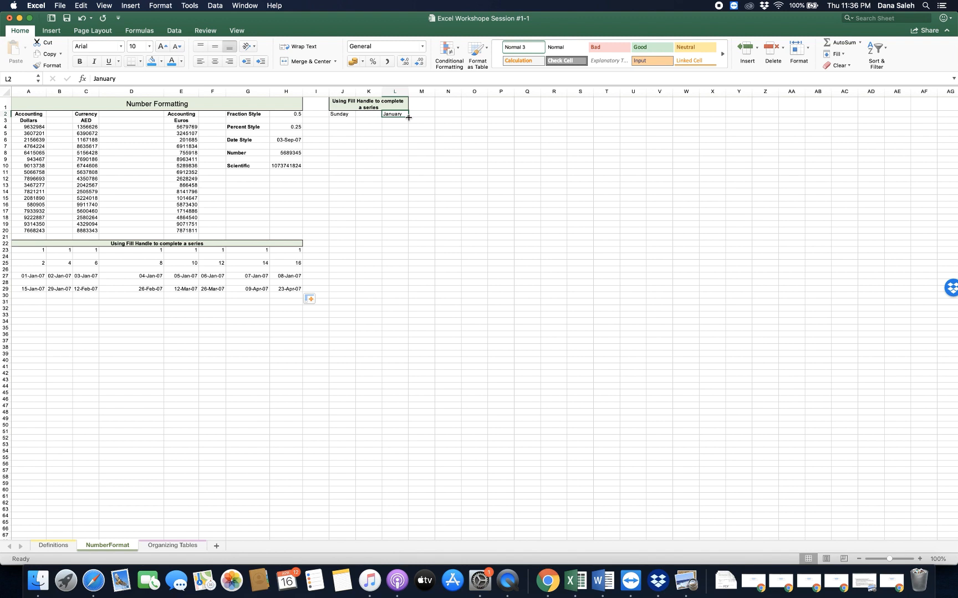
{"action": "left_click_drag", "start_coordinate": [403, 161], "coordinate": [407, 245]}
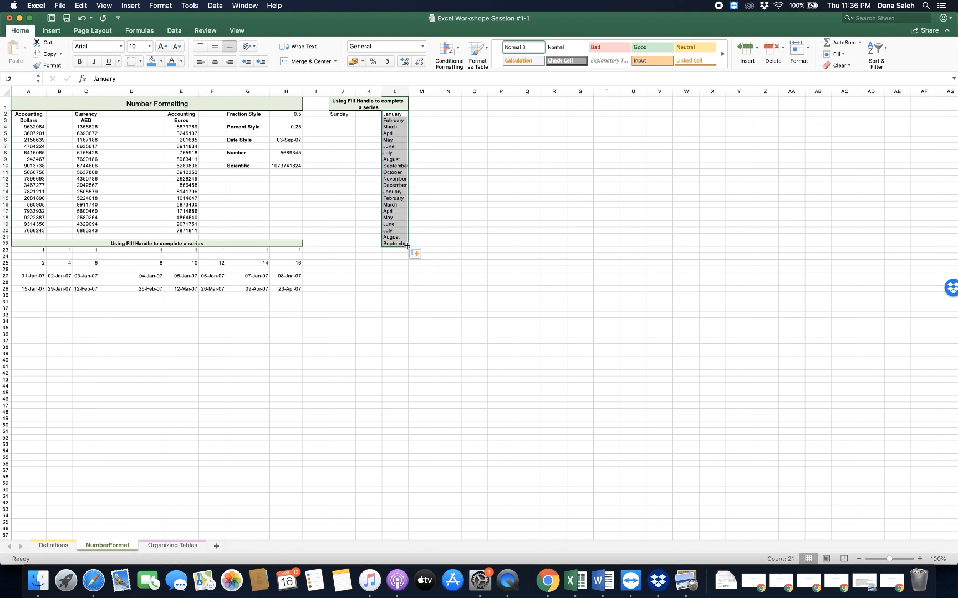